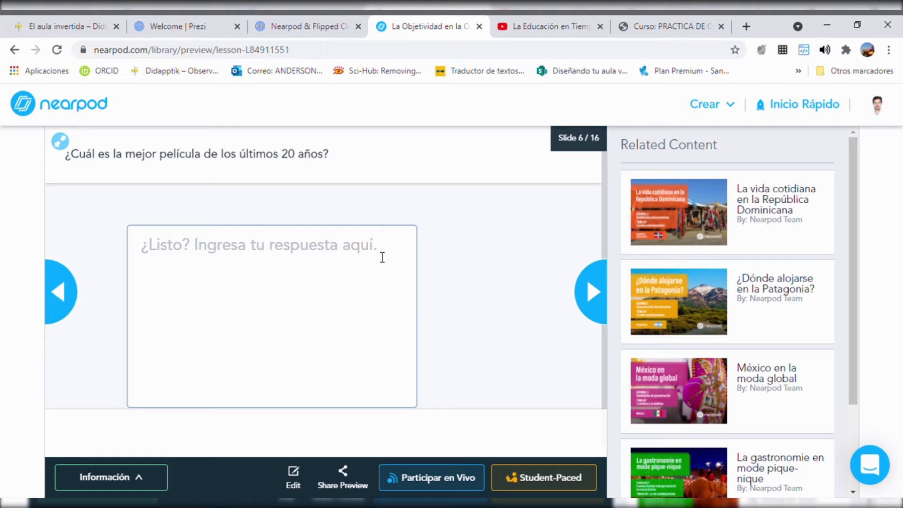
# Step: Preview slides 7 and 8 of the lesson on objectivity, and return to the lesson library
pyautogui.press('Right')
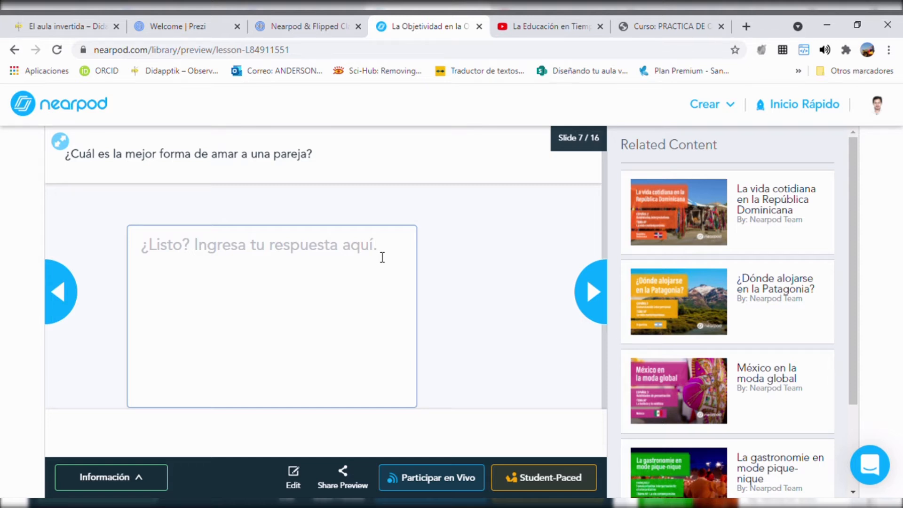
pyautogui.press('Right')
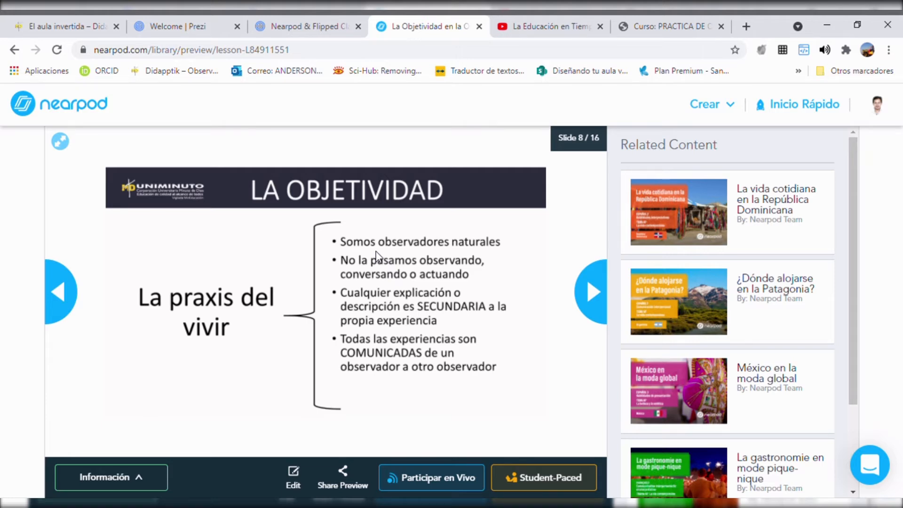
pyautogui.hotkey('alt', 'Left')
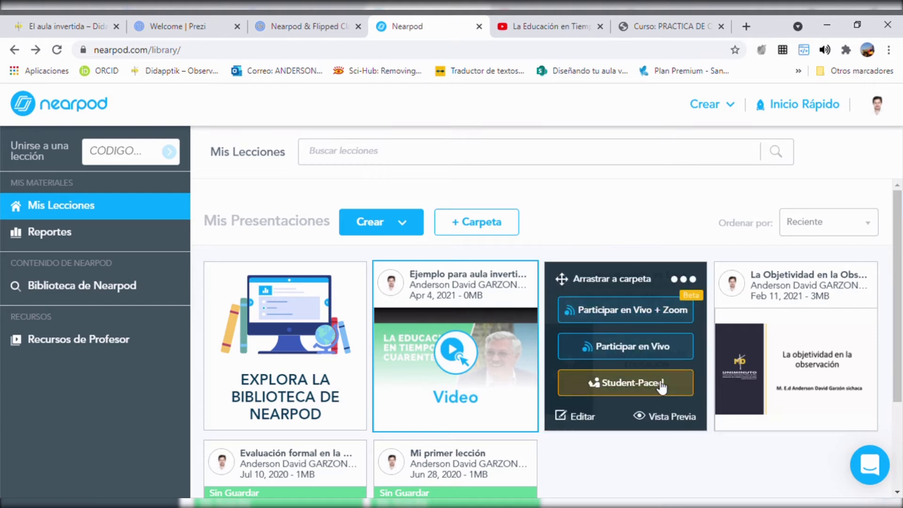
# Step: Create a new blank lesson from the Mis Lecciones library
pyautogui.moveTo(783, 335)
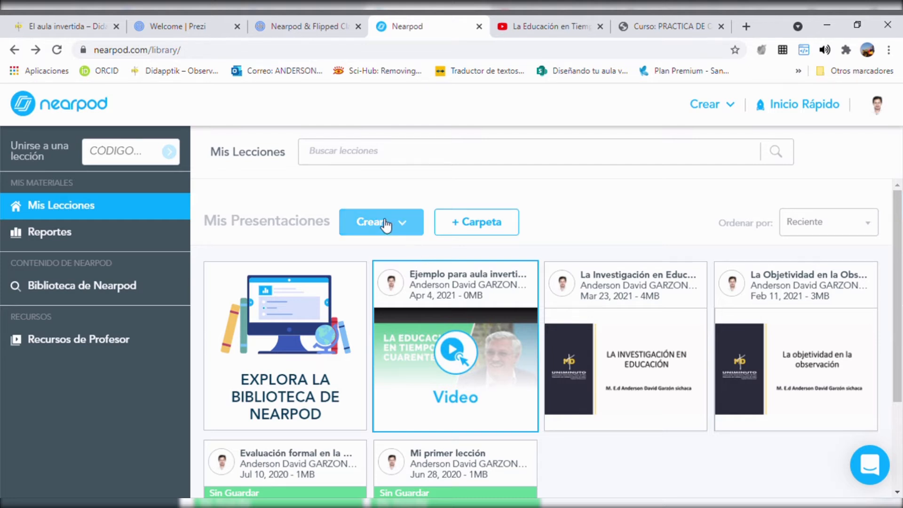
pyautogui.click(405, 226)
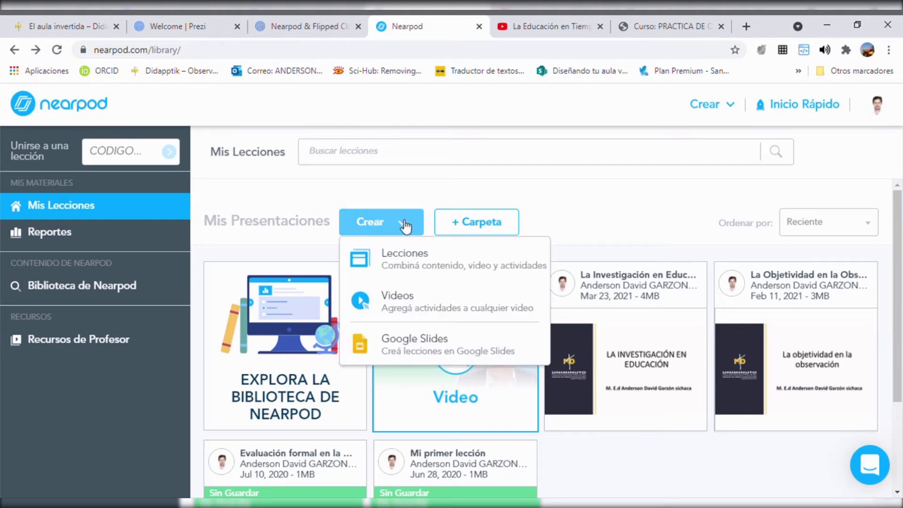
pyautogui.click(423, 267)
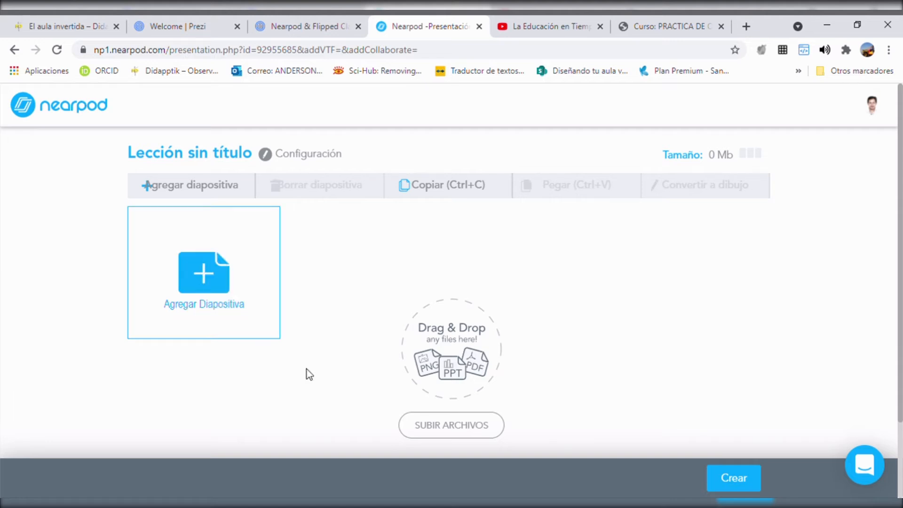
pyautogui.click(229, 266)
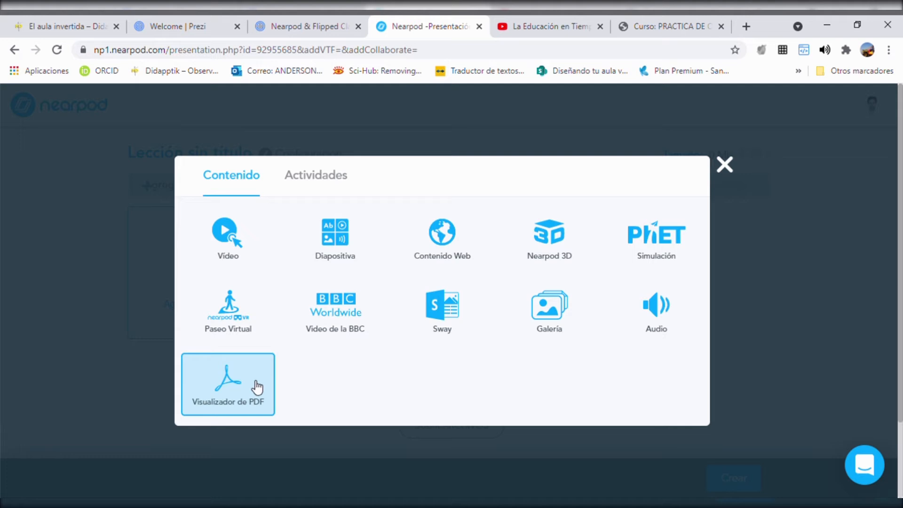
pyautogui.click(236, 242)
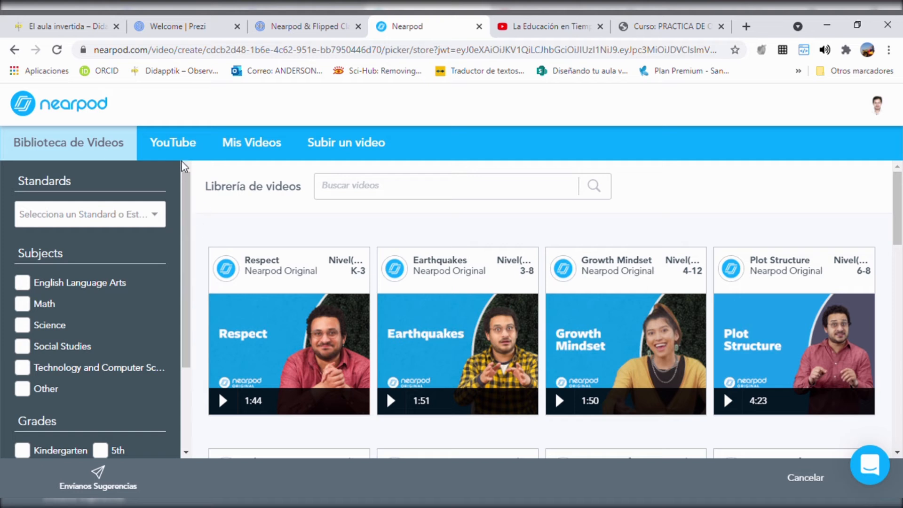
pyautogui.click(191, 148)
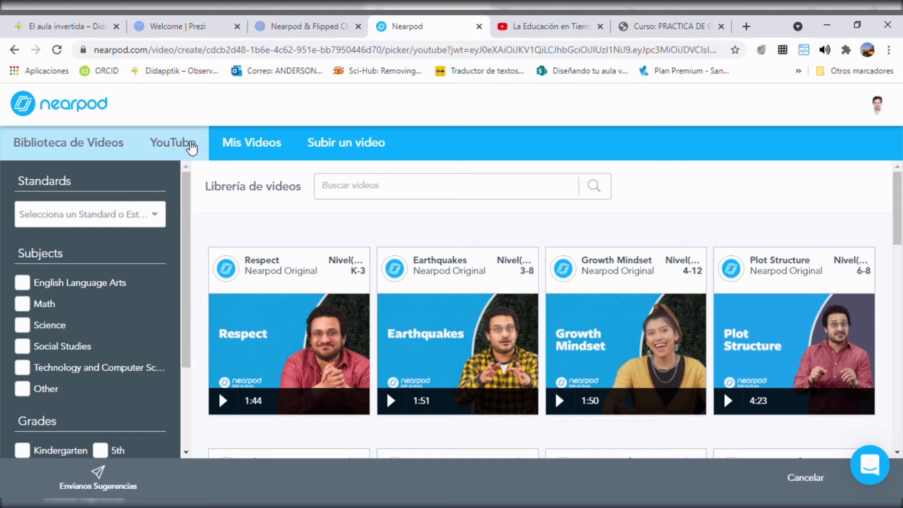
pyautogui.click(412, 191)
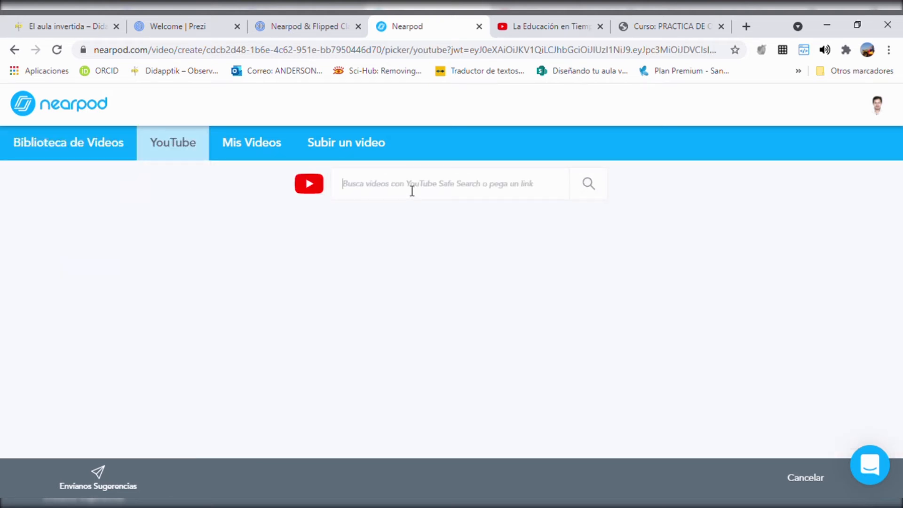
pyautogui.write('https://www.youtube.com/watch?v=hyP1jgo0HQ0')
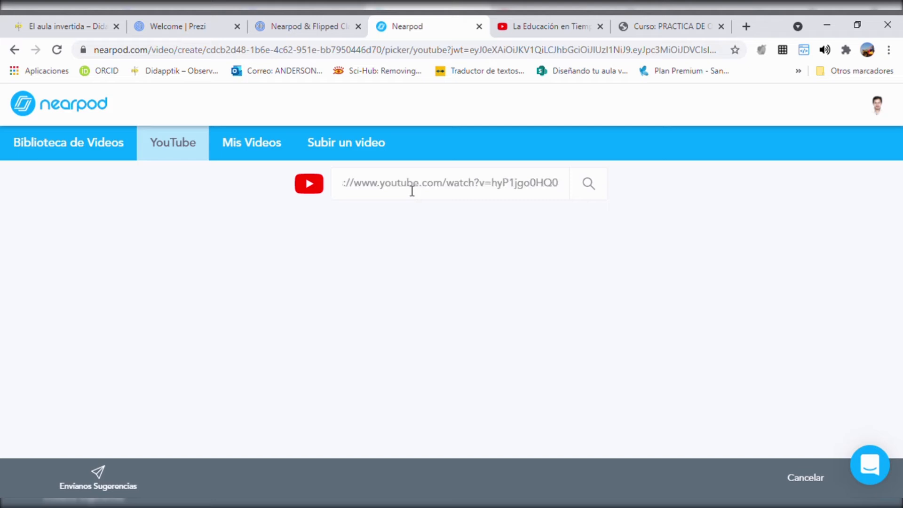
pyautogui.click(588, 184)
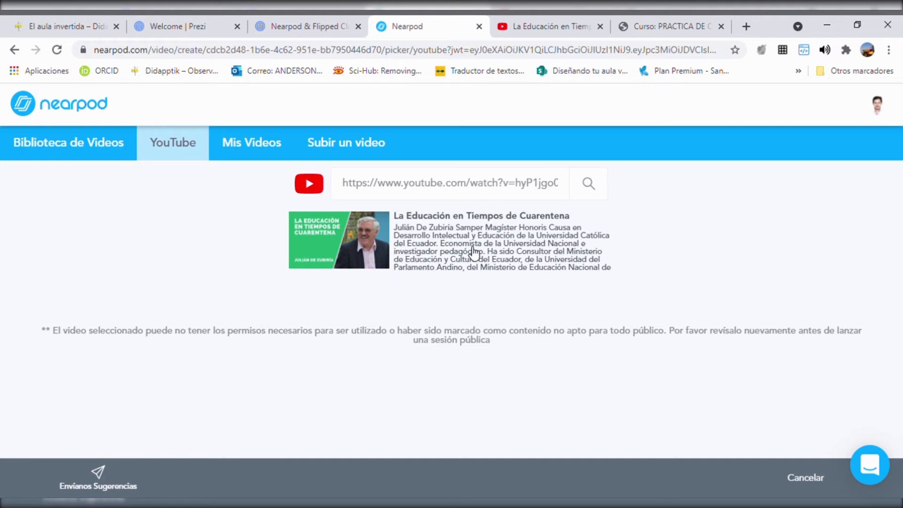
pyautogui.click(479, 243)
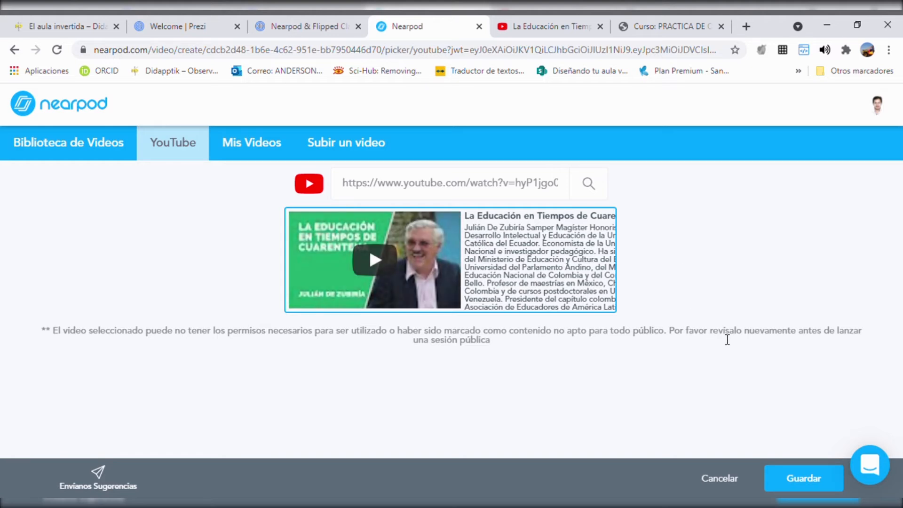
pyautogui.click(814, 481)
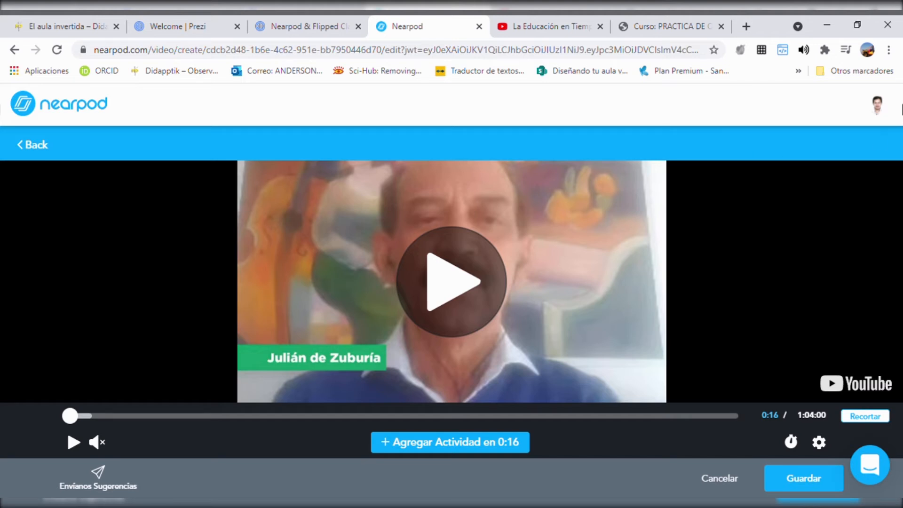
# Step: Play the video, pause it at 0:34, and review the activity types that can be inserted there without adding one
pyautogui.click(459, 293)
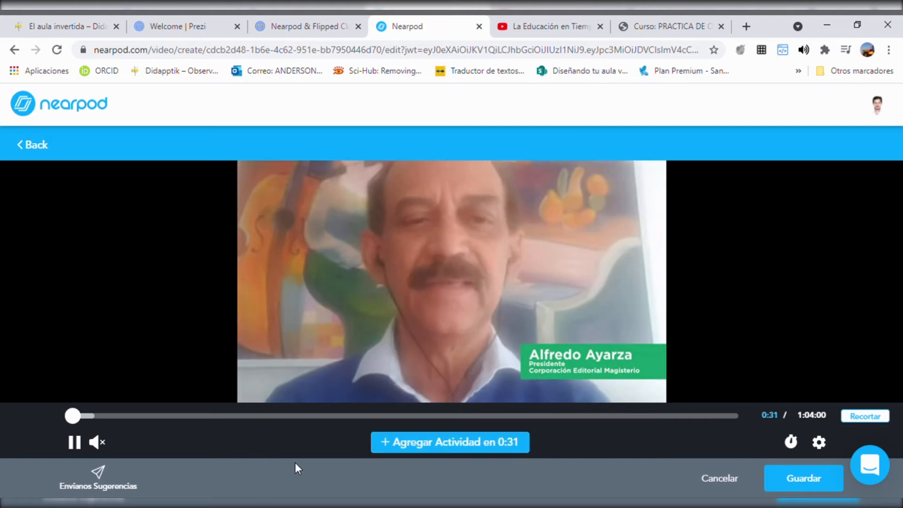
pyautogui.click(76, 443)
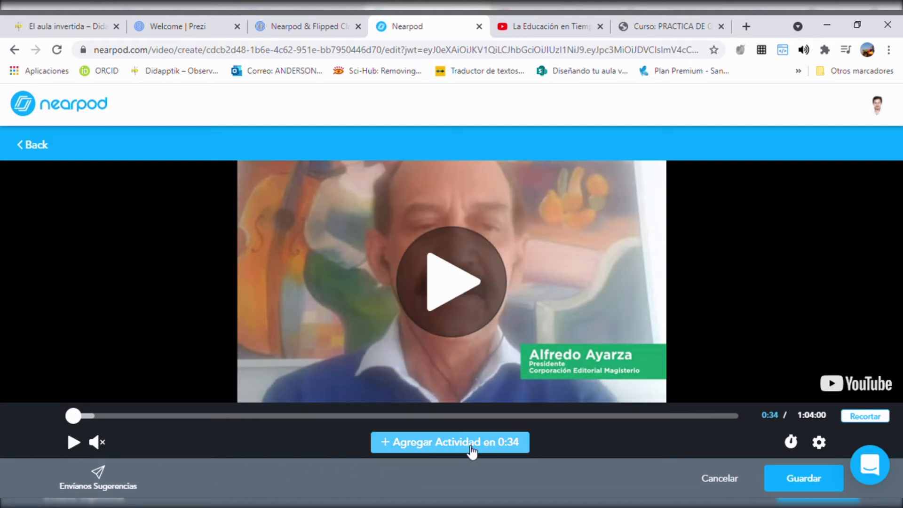
pyautogui.click(428, 450)
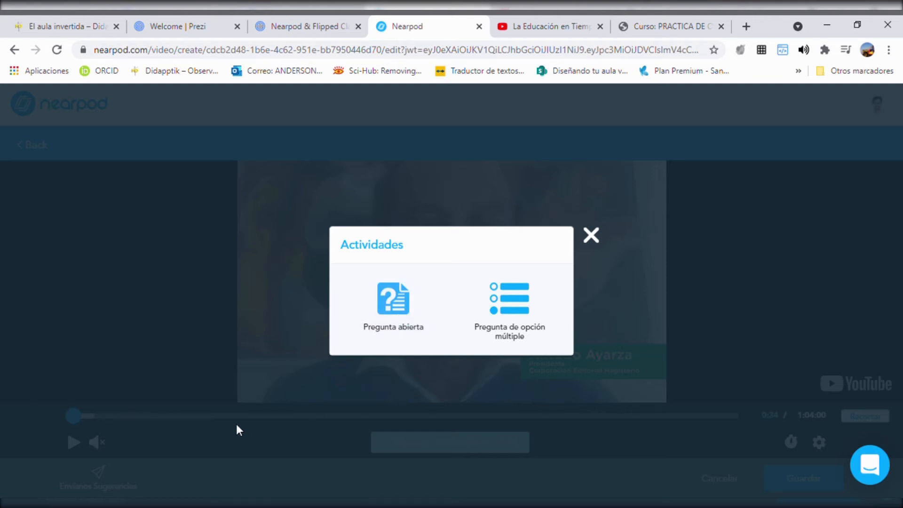
pyautogui.click(591, 235)
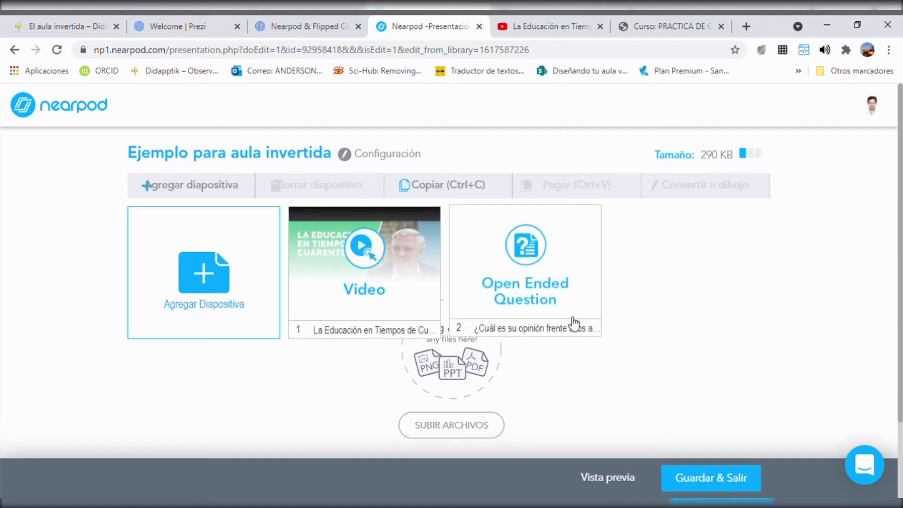
# Step: View the activity types available for a new slide in the "Ejemplo para aula invertida" lesson
pyautogui.click(213, 282)
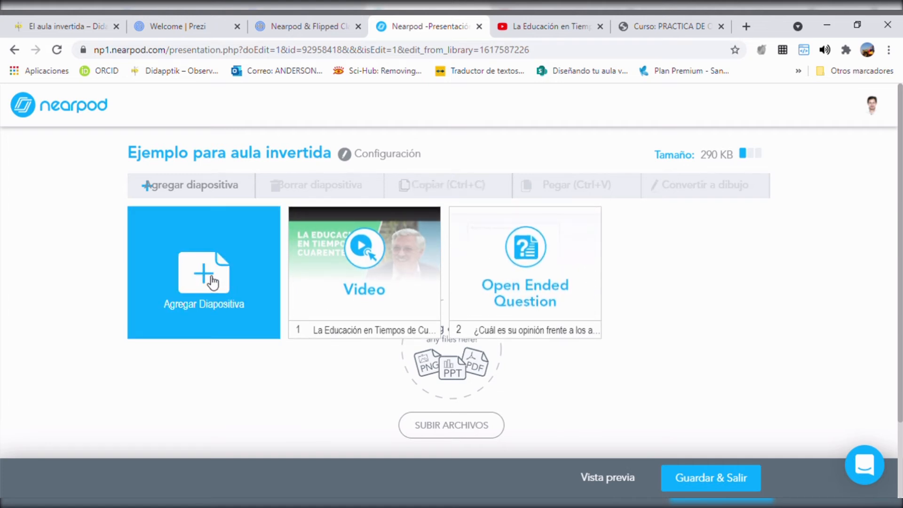
pyautogui.click(210, 282)
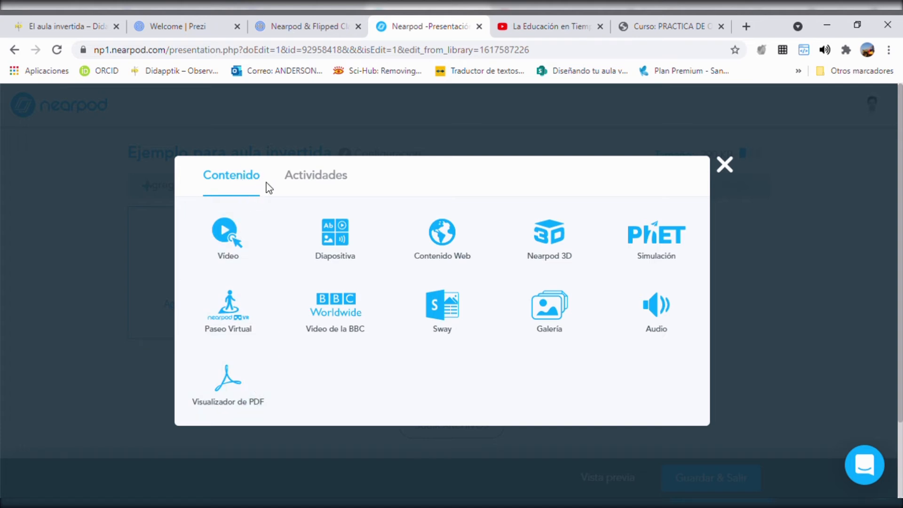
pyautogui.click(336, 181)
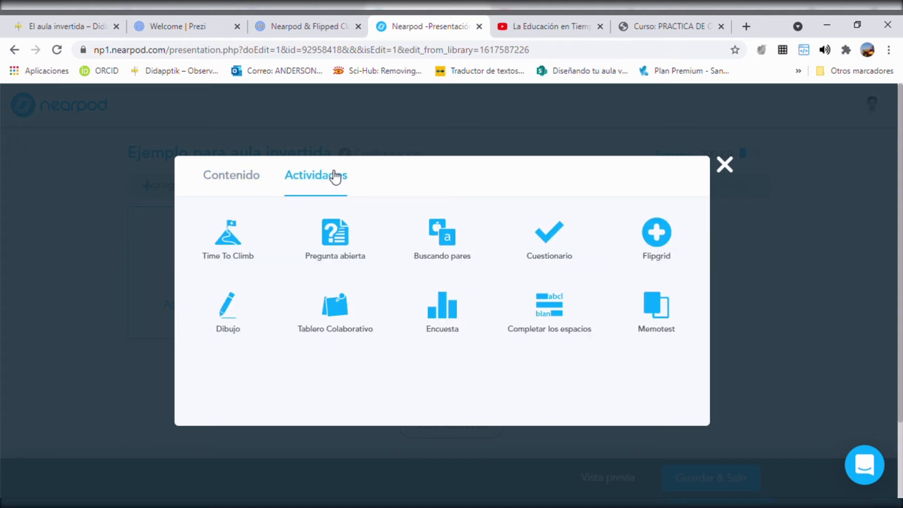
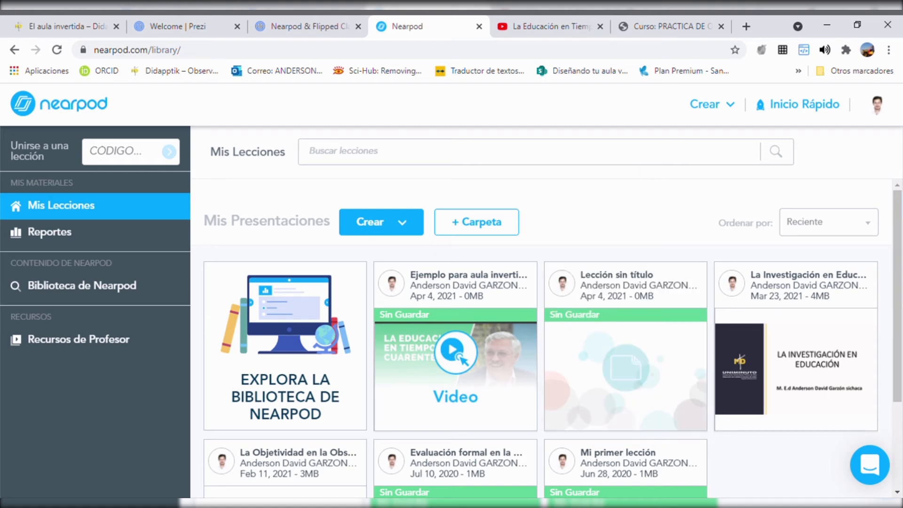
# Step: Open the Student-Paced sessions of the "La Investigación en Educación" lesson and display the expiration calendar of the active session
pyautogui.moveTo(648, 435)
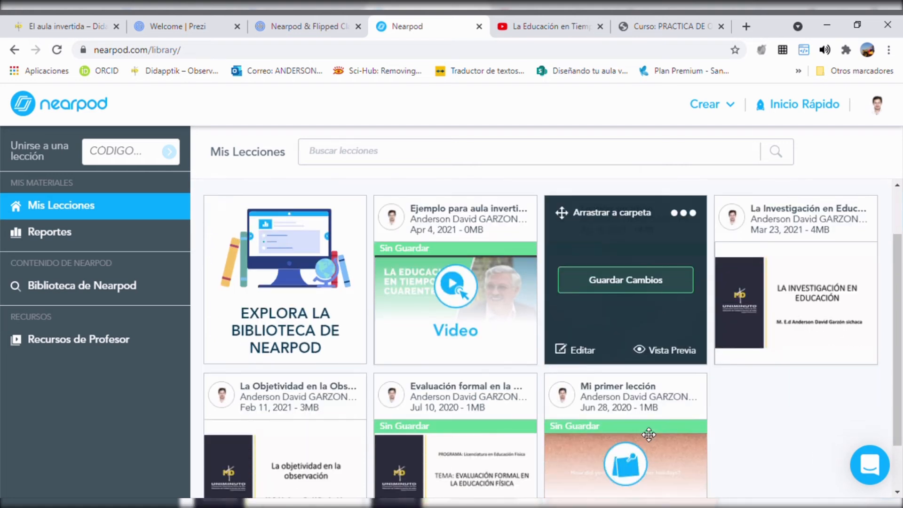
pyautogui.scroll(-3, 644, 429)
pyautogui.moveTo(297, 413)
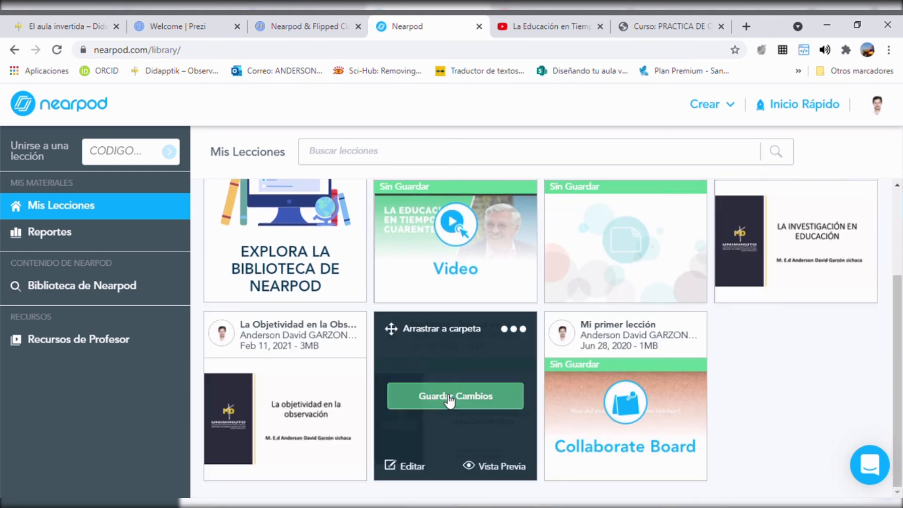
pyautogui.moveTo(844, 285)
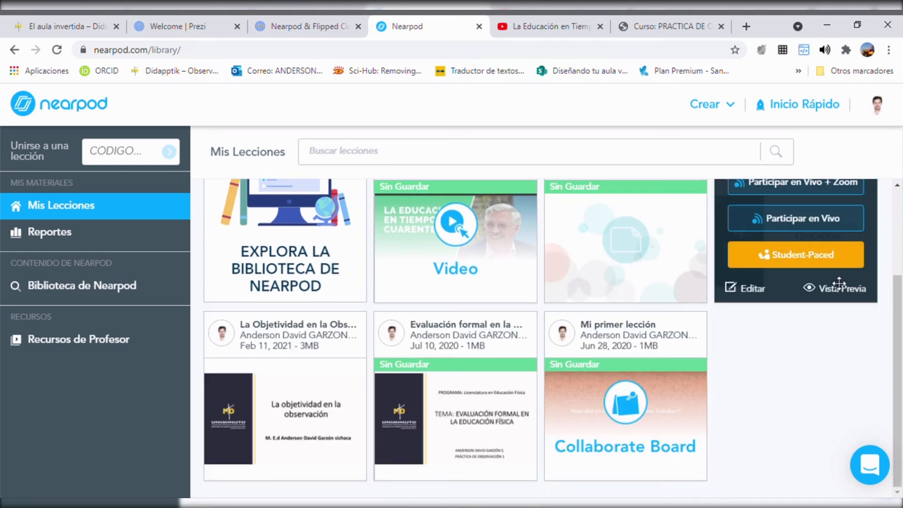
pyautogui.scroll(2, 842, 289)
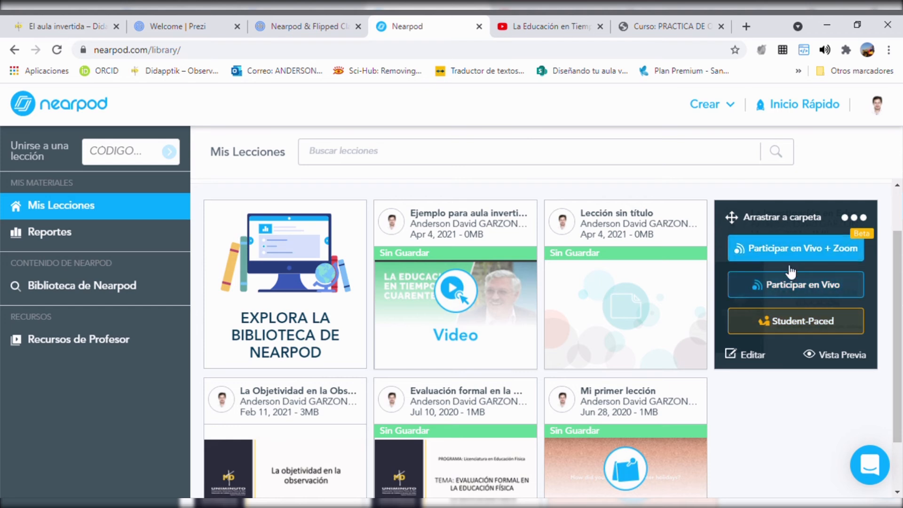
pyautogui.moveTo(851, 301)
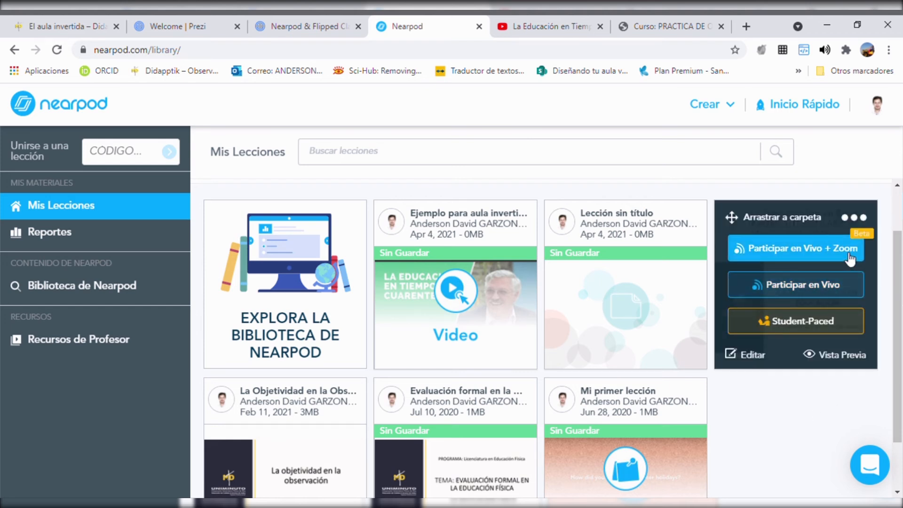
pyautogui.click(835, 325)
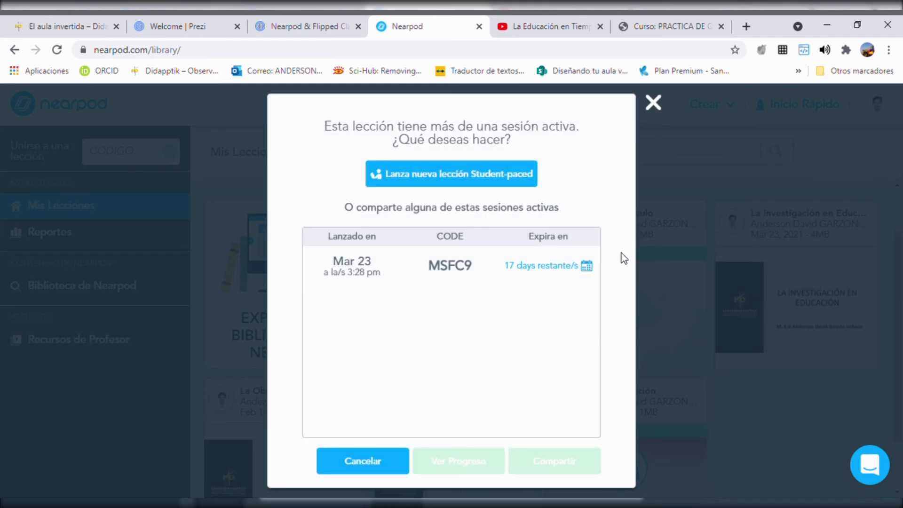
pyautogui.click(562, 272)
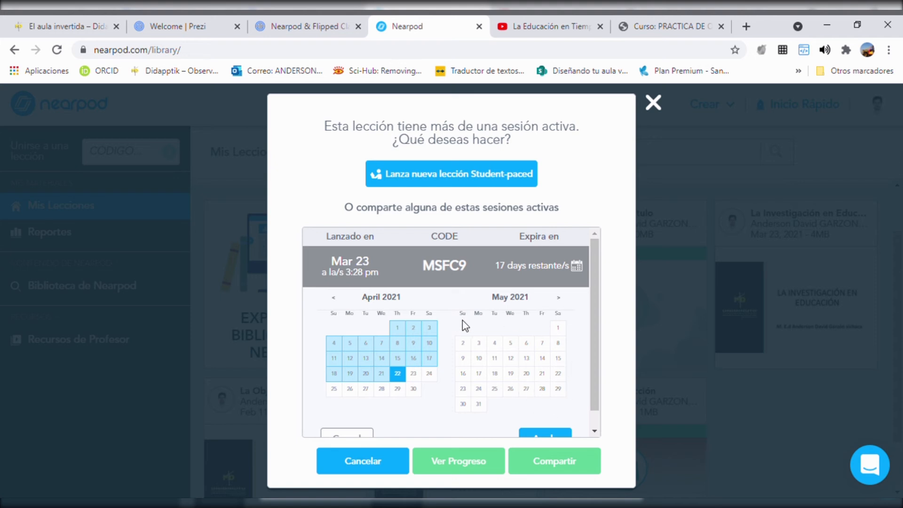
pyautogui.scroll(-1, 443, 362)
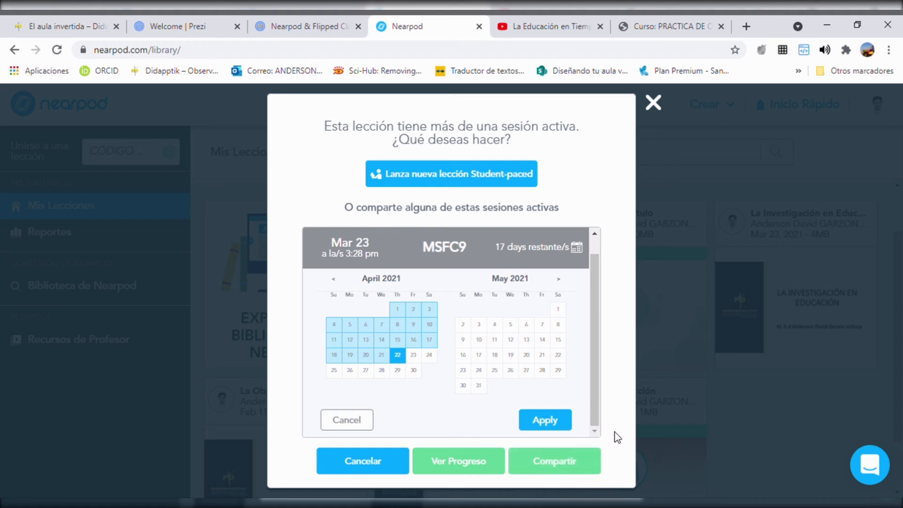
# Step: Share the active session launched on March 23 and copy its embed code in the Pequeño size
pyautogui.click(575, 463)
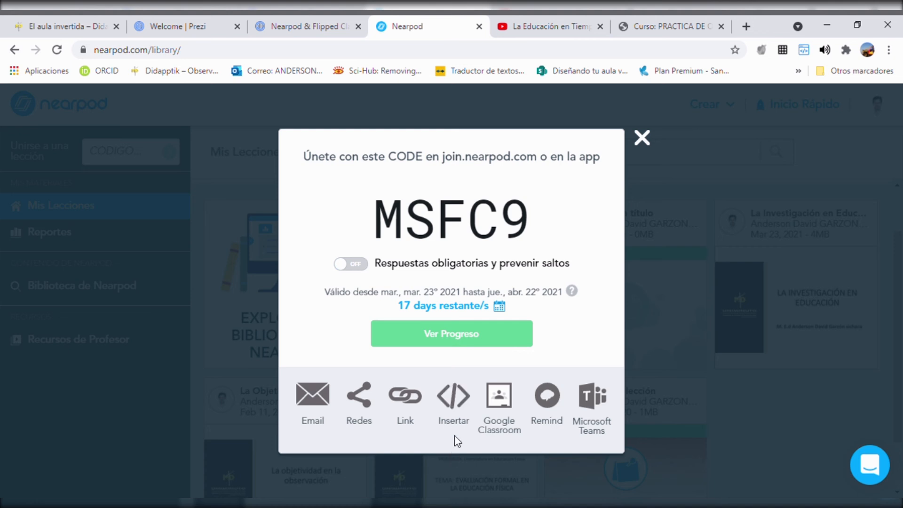
pyautogui.click(458, 400)
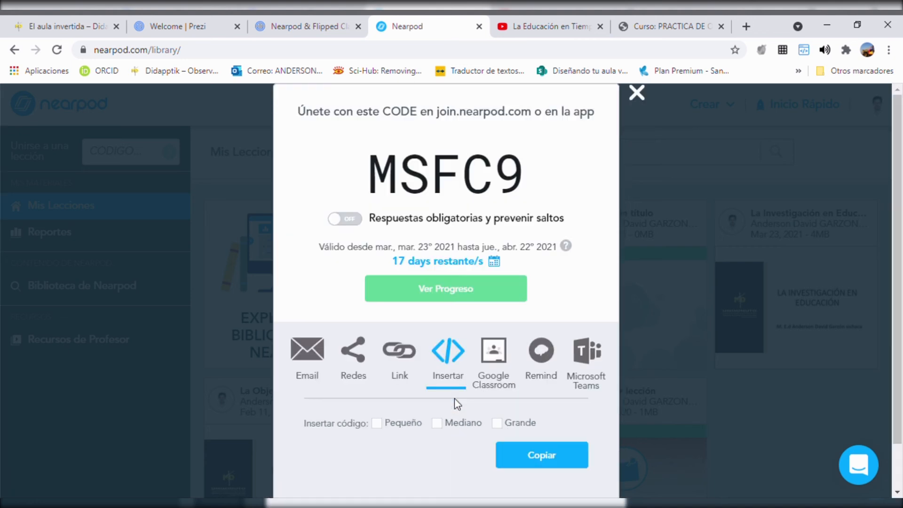
pyautogui.click(384, 426)
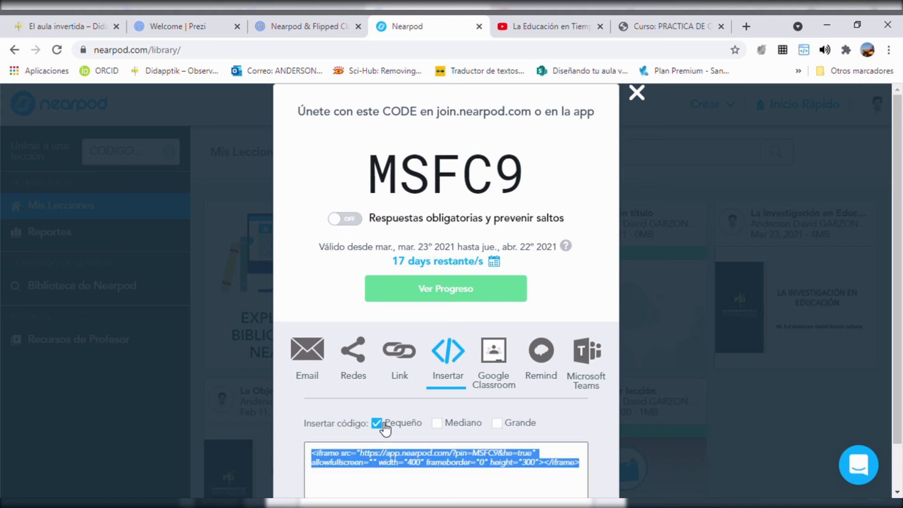
pyautogui.scroll(-1, 390, 427)
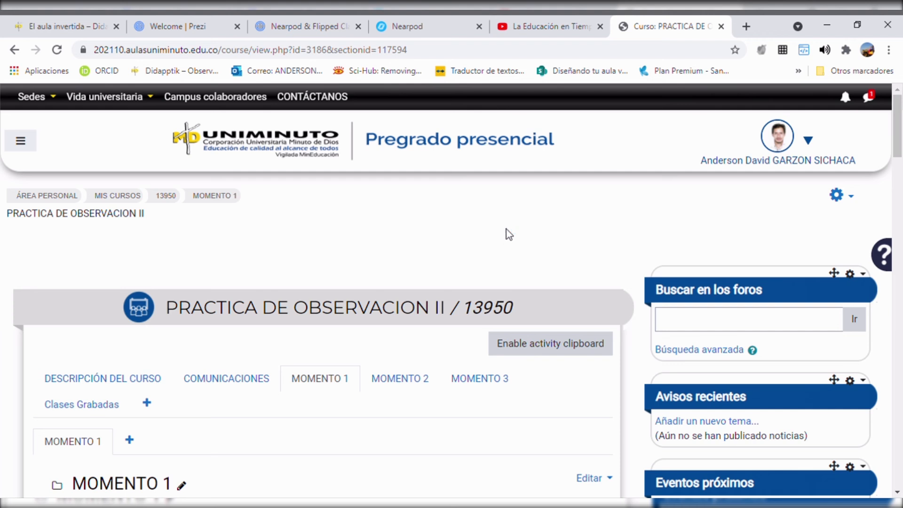
# Step: Switch to the PRACTICA DE OBSERVACION II Moodle course and add a new Etiqueta at the end of MOMENTO 1
pyautogui.scroll(-10, 507, 233)
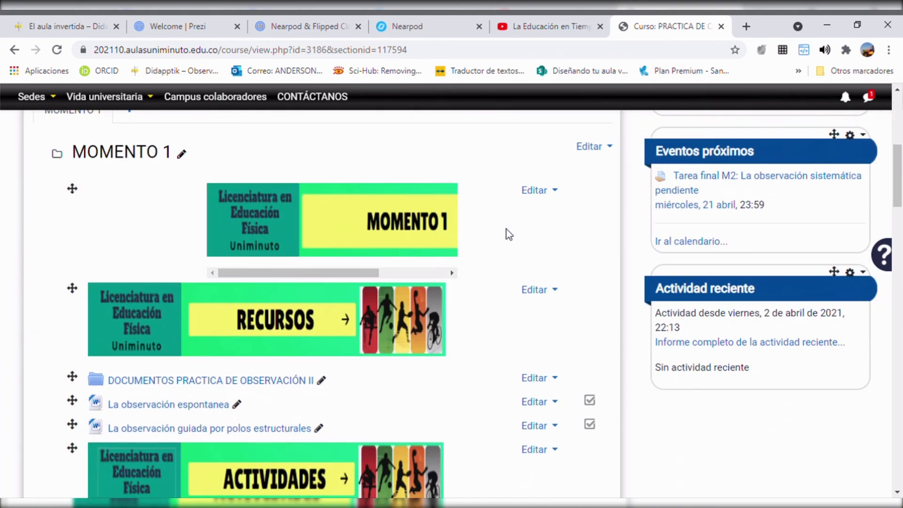
pyautogui.scroll(-15, 507, 233)
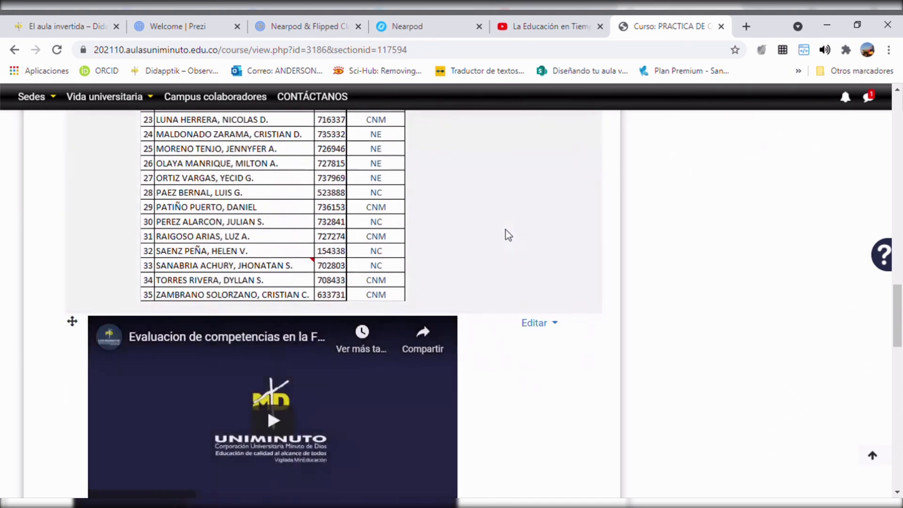
pyautogui.scroll(-10, 507, 234)
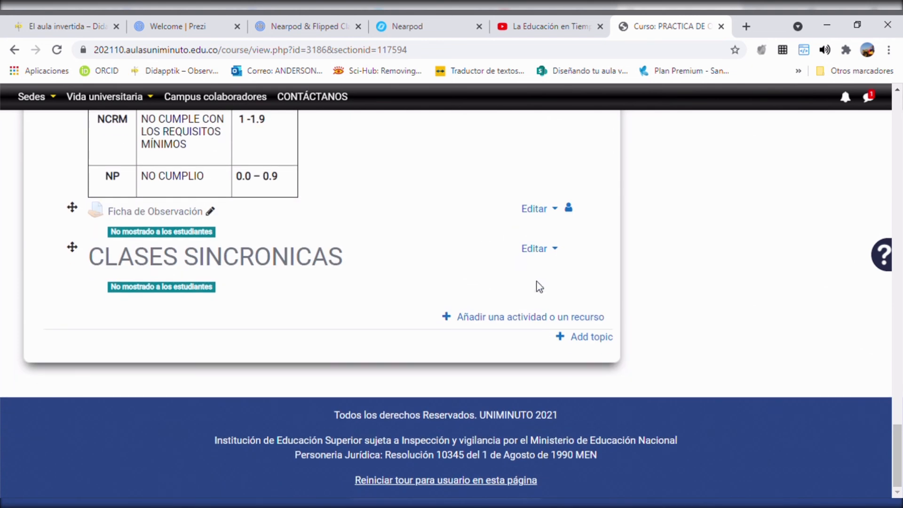
pyautogui.click(540, 318)
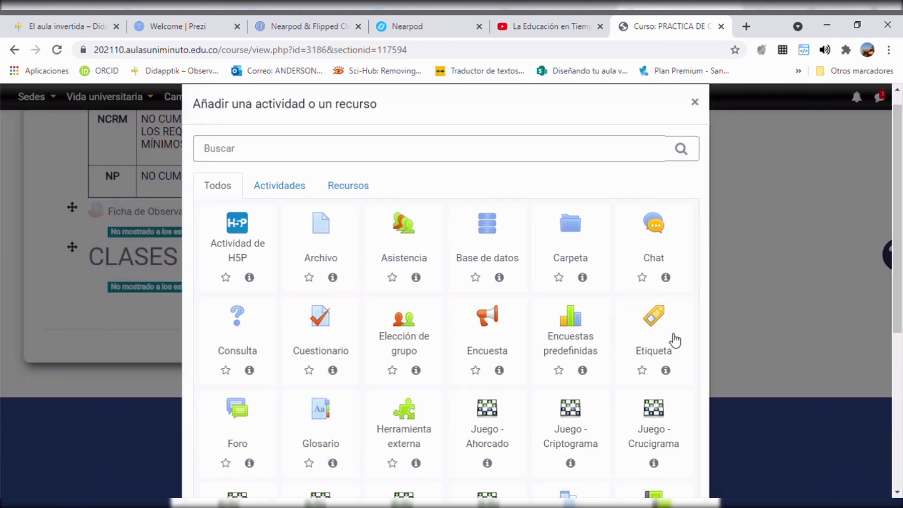
pyautogui.click(674, 333)
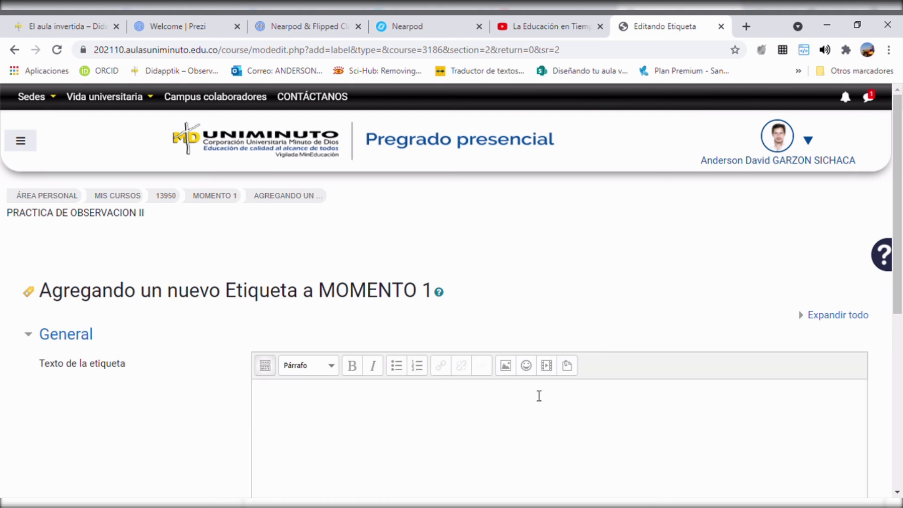
# Step: Paste the copied Nearpod iframe code into the label's HTML source and update the label text
pyautogui.click(265, 365)
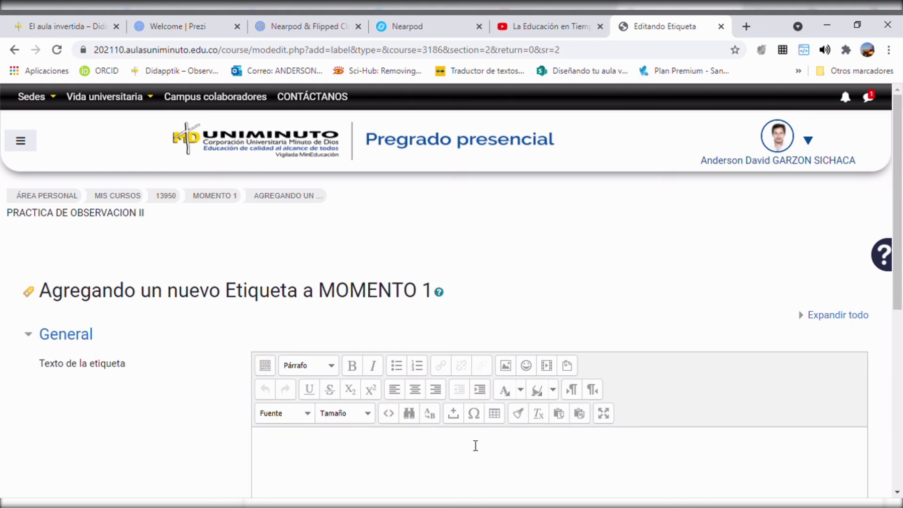
pyautogui.click(389, 413)
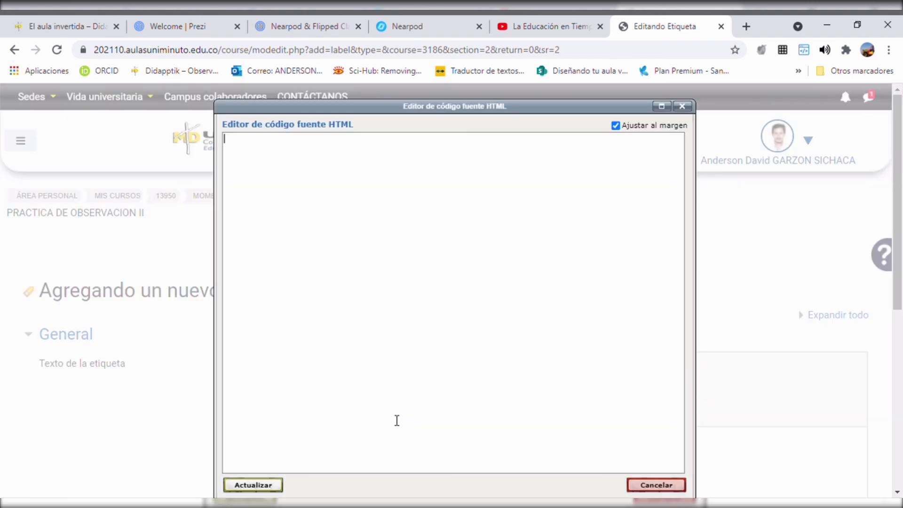
pyautogui.hotkey('ctrl', 'v')
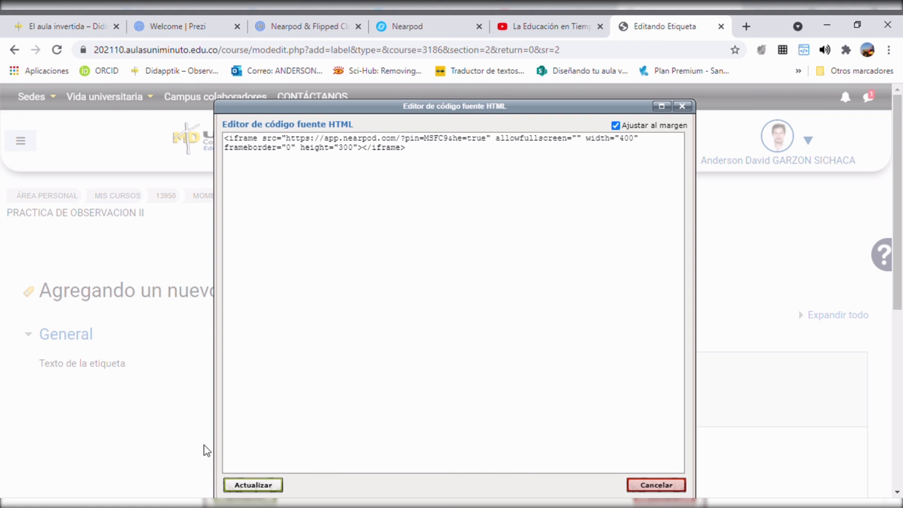
pyautogui.click(259, 486)
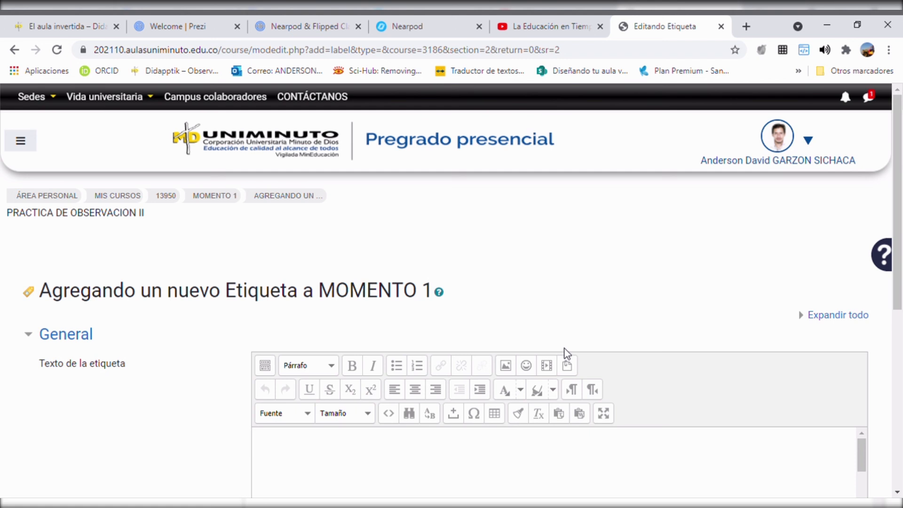
# Step: Check the embedded lesson in the label text, save the label and return to the course
pyautogui.scroll(-1, 566, 353)
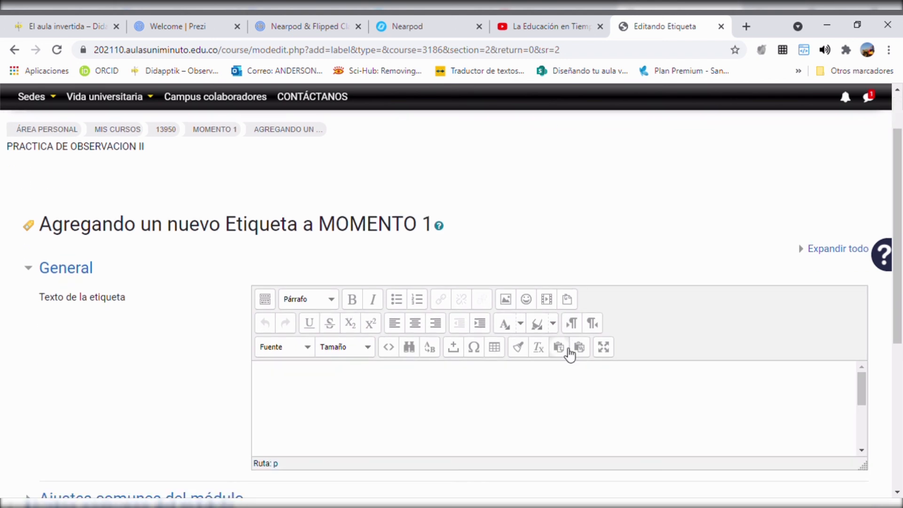
pyautogui.scroll(-5, 569, 355)
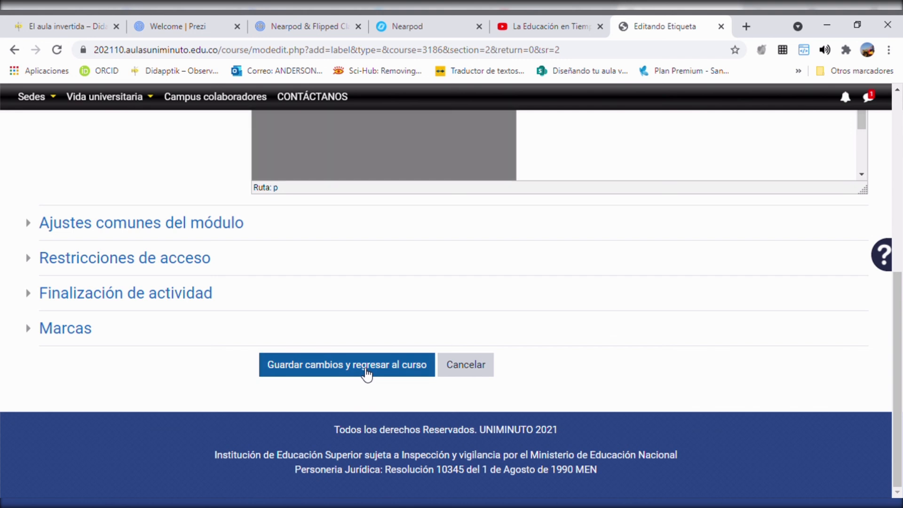
pyautogui.scroll(2, 476, 320)
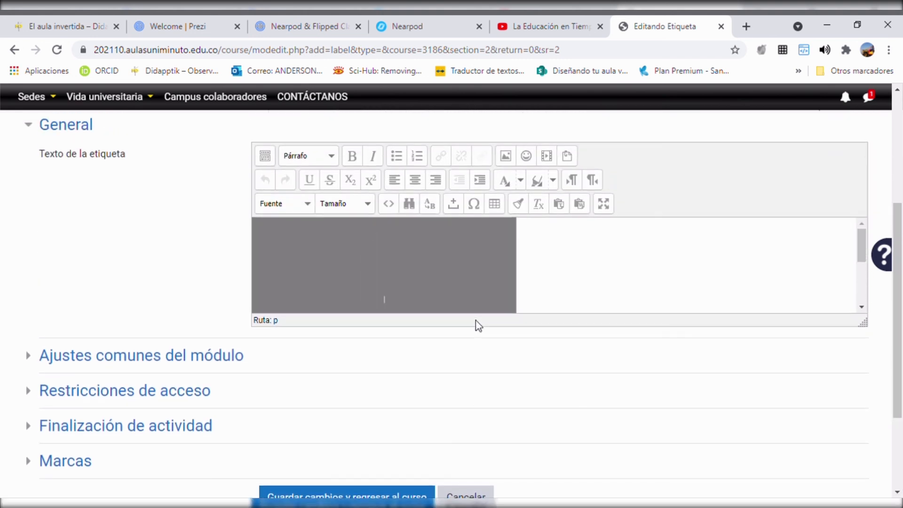
pyautogui.scroll(-2, 476, 321)
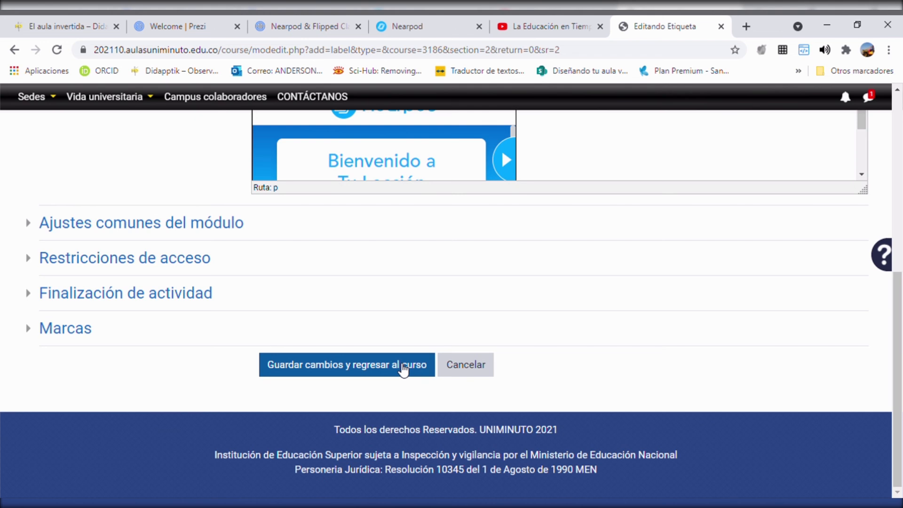
pyautogui.click(403, 370)
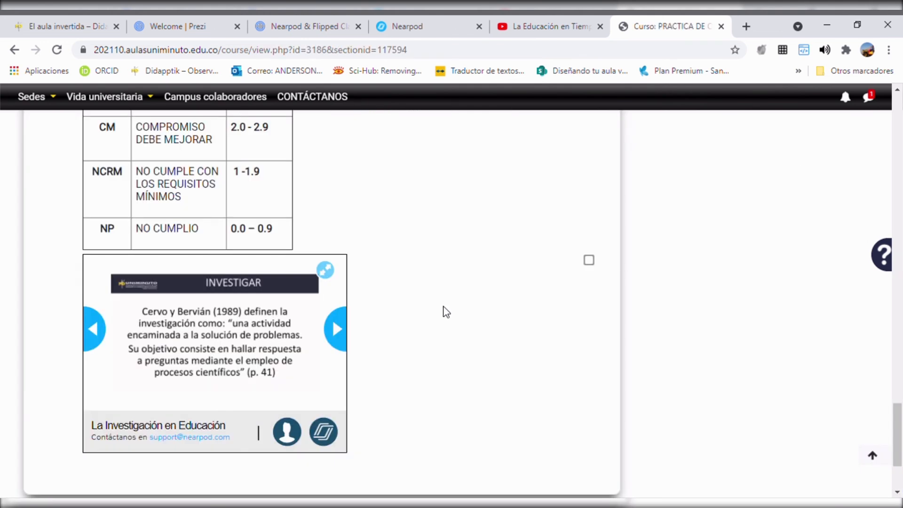
# Step: Go through the slides of the lesson embedded below the grading table, ending on the open question
pyautogui.scroll(15, 406, 331)
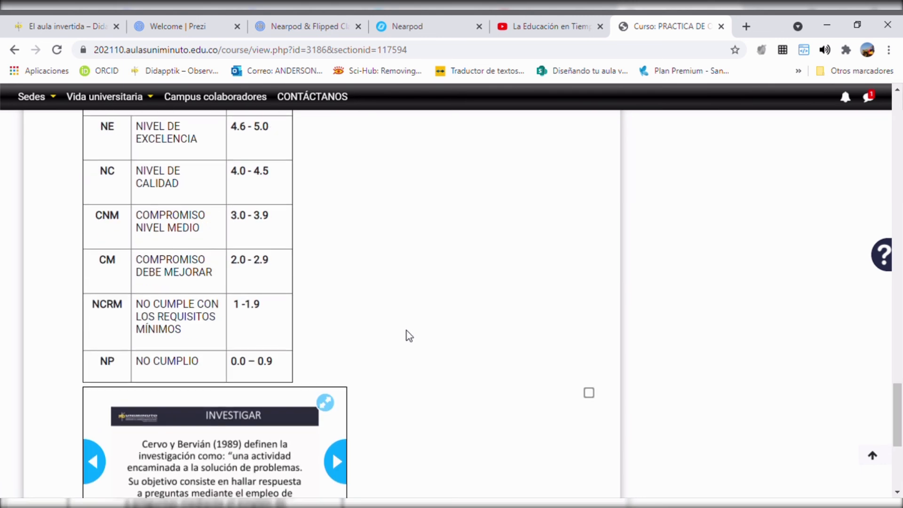
pyautogui.scroll(-15, 406, 332)
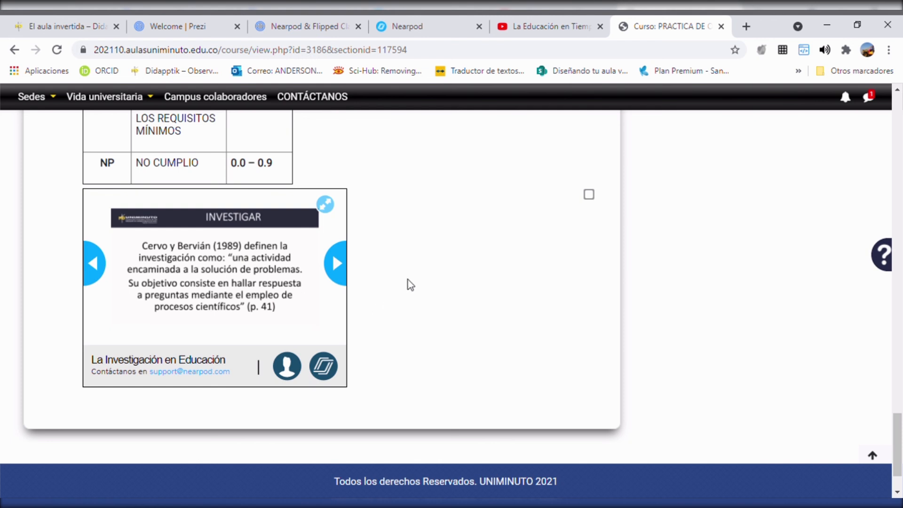
pyautogui.click(94, 268)
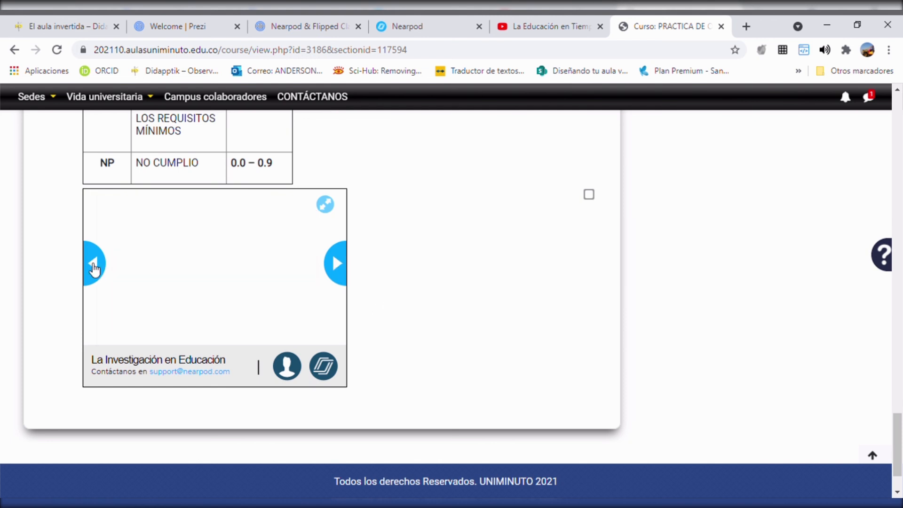
pyautogui.click(94, 268)
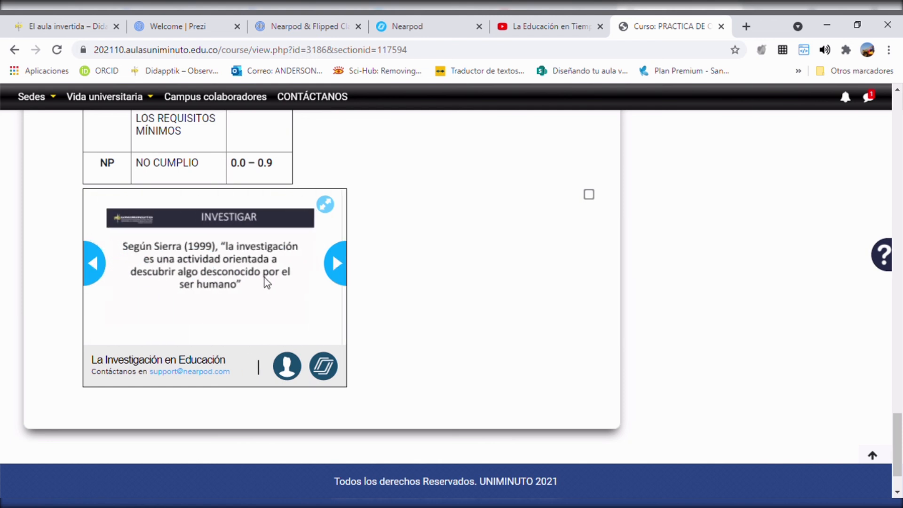
pyautogui.click(337, 264)
pyautogui.click(337, 265)
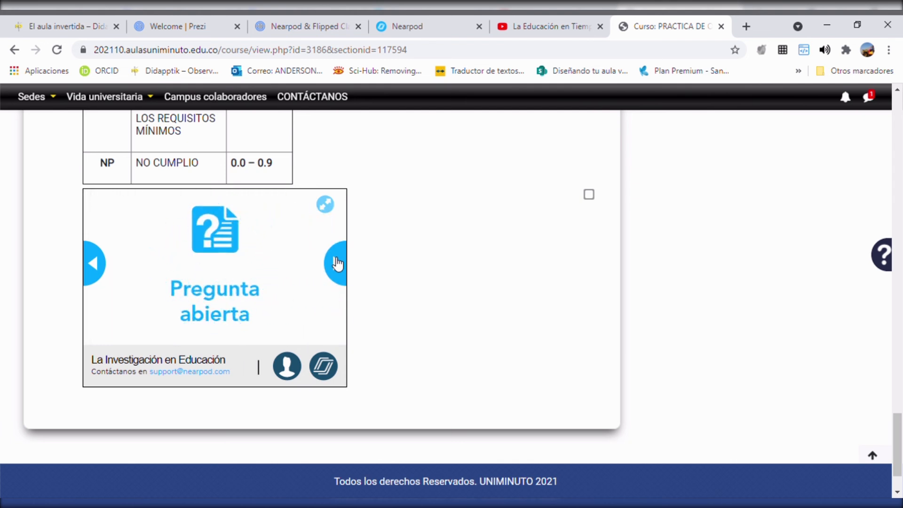
# Step: Enter "hahahaahahahahahahahahaah" as the answer to the open question about the definition of research, and advance the embedded lesson
pyautogui.click(242, 292)
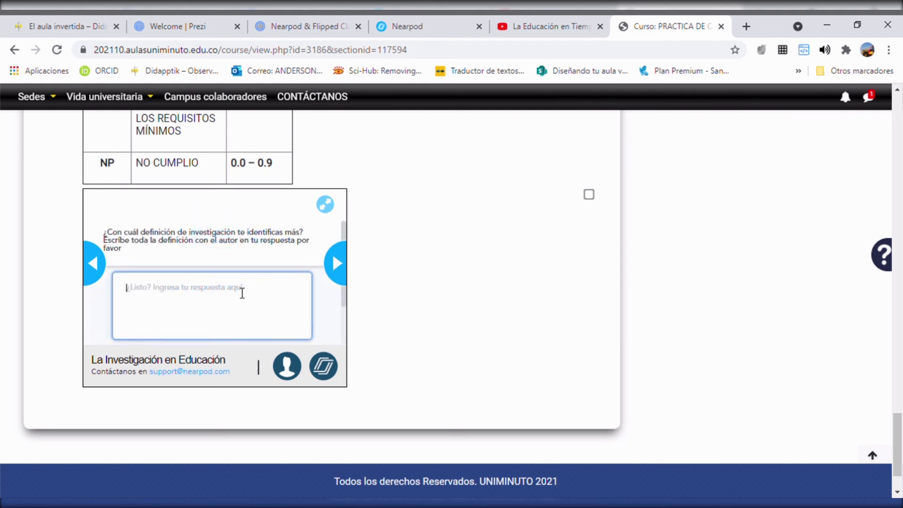
pyautogui.write('hahahaahahahahahahahahaah')
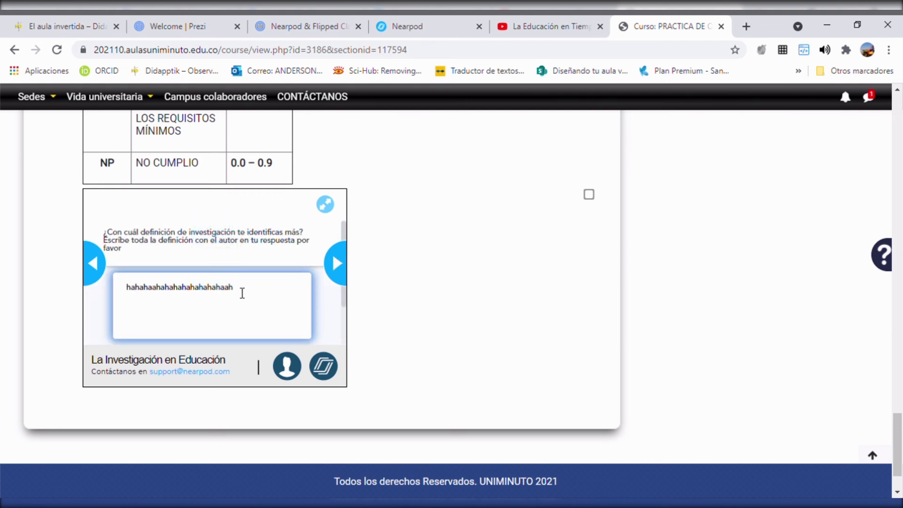
pyautogui.click(349, 276)
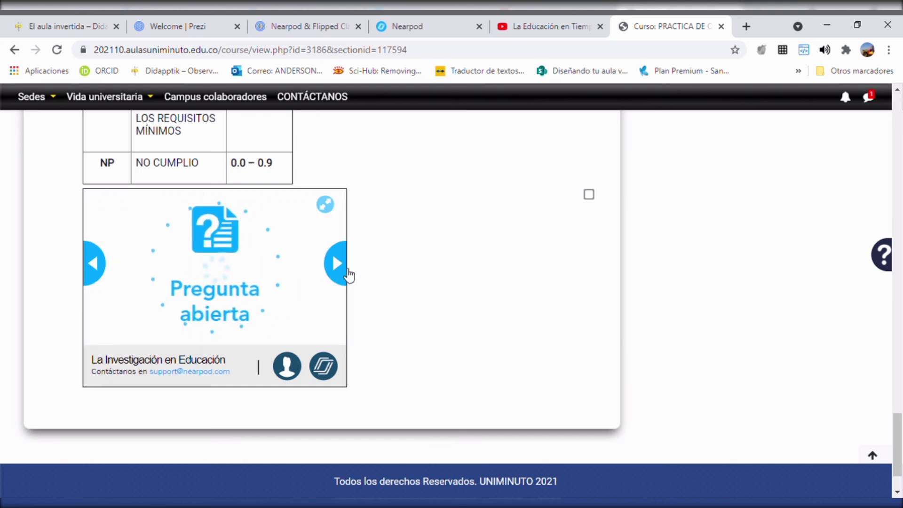